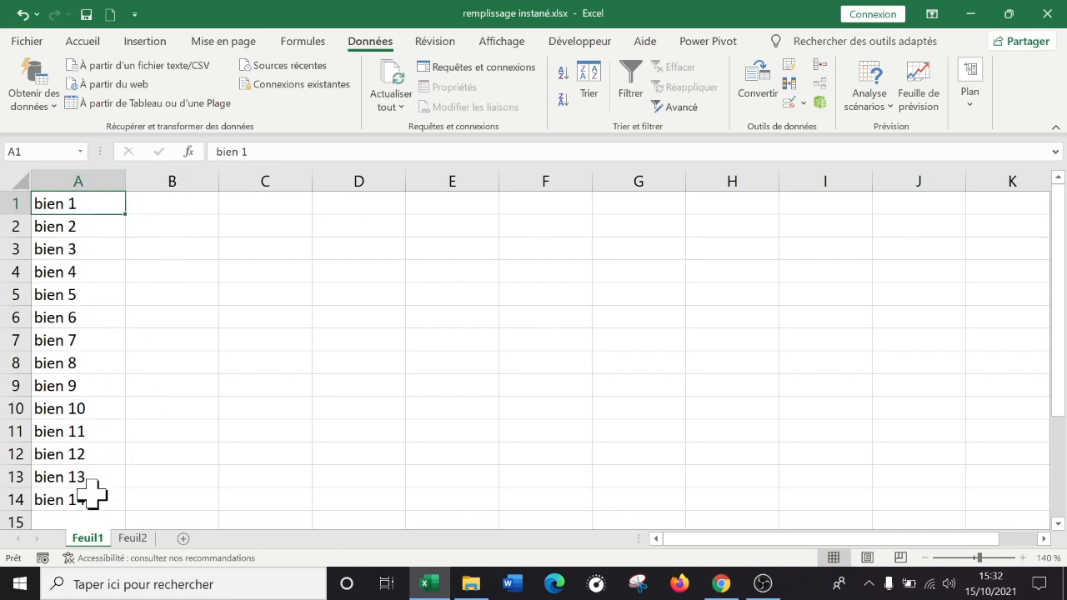
- Widen column B slightly on Feuil1 and enter 1 in cell B1 as the first example
left_click(179, 208)
left_click_drag(219, 181, 249, 182)
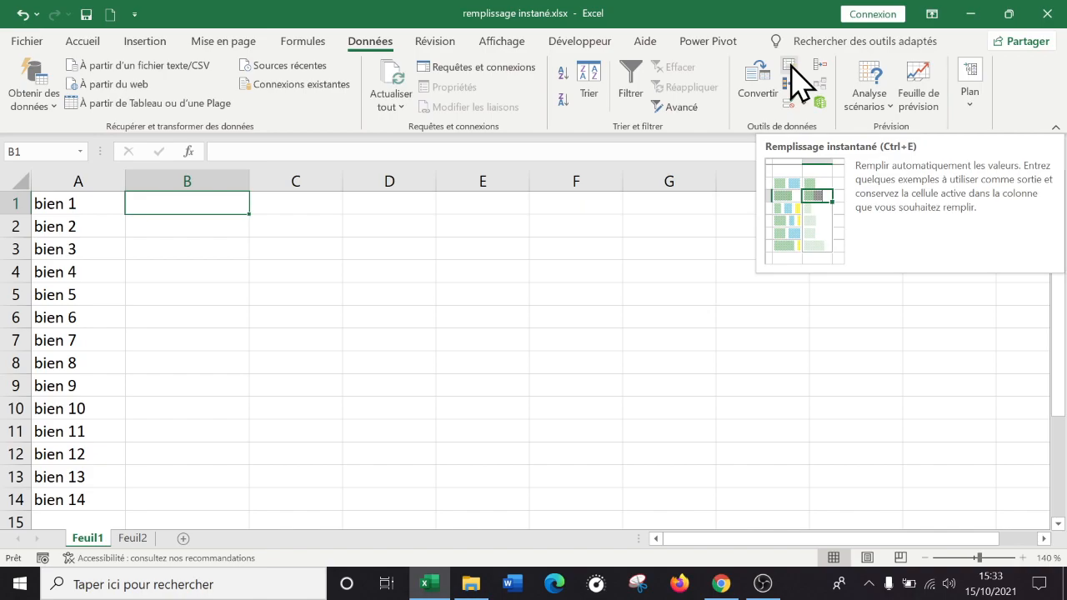
left_click(209, 224)
left_click(209, 209)
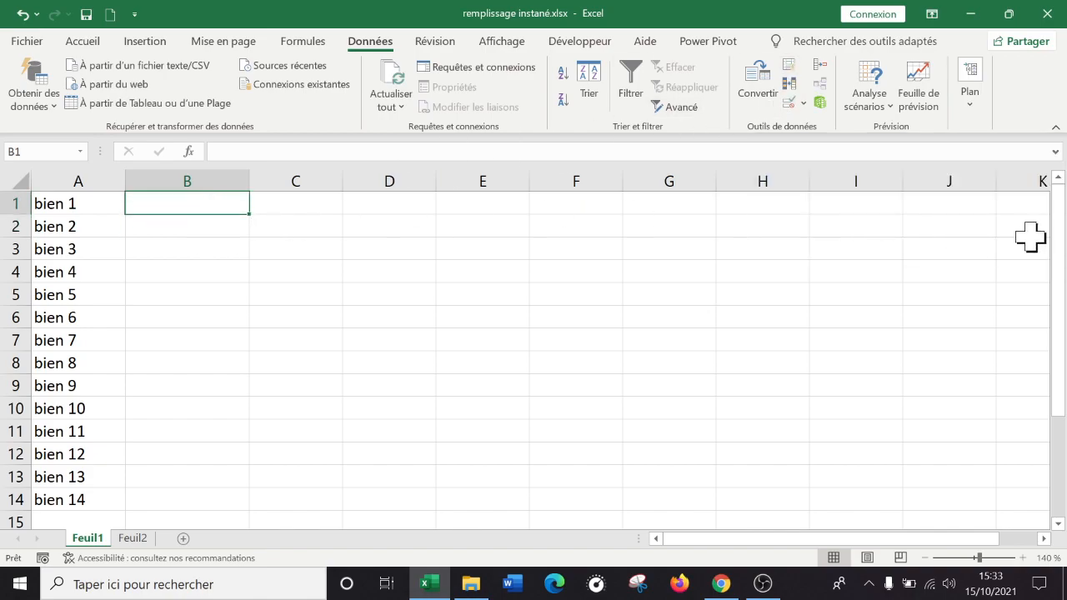
type("1")
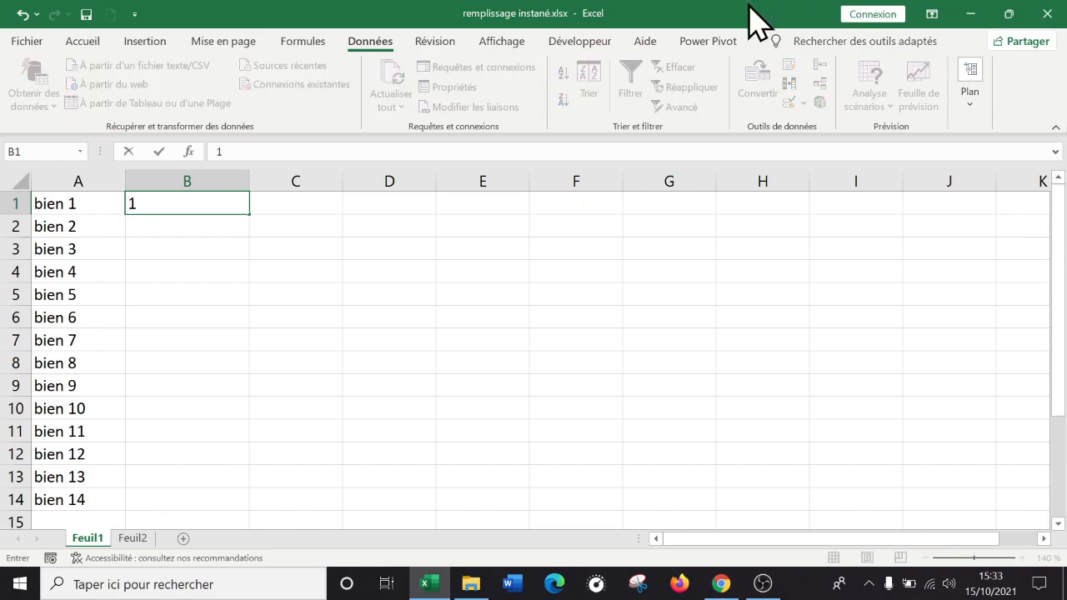
key("Return")
- Enter 2 in cell B2 as the second example of the number taken from column A
scroll(745, 119, "down", 1)
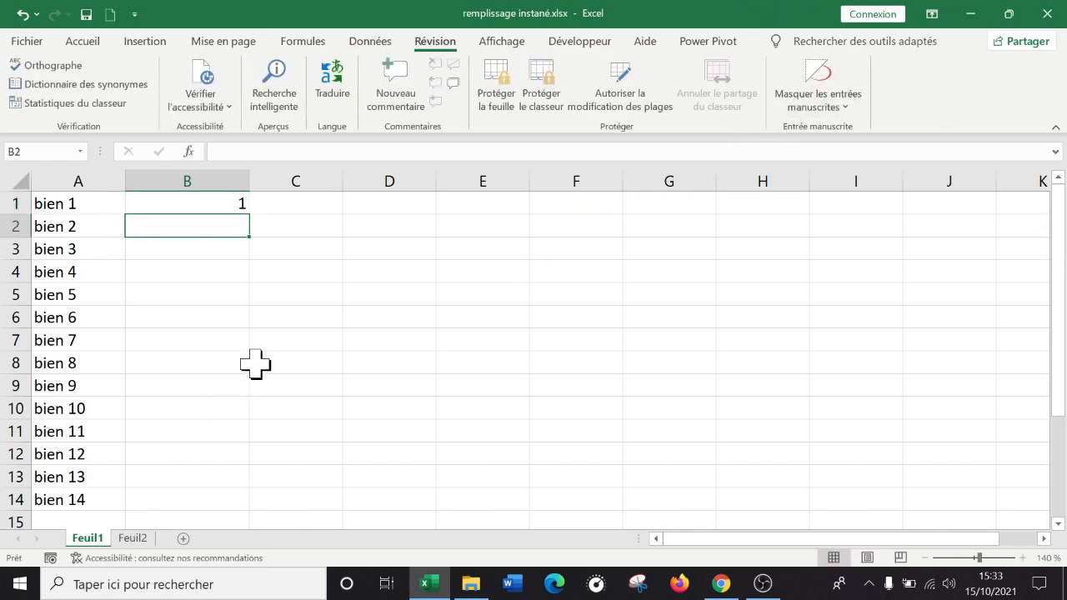
left_click(83, 43)
type("2")
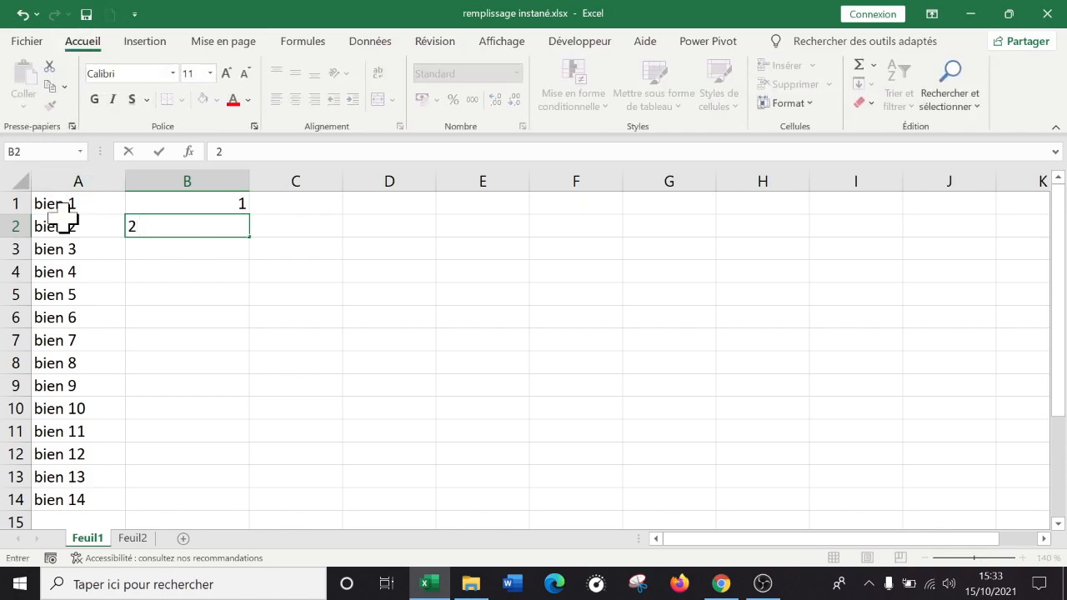
left_click(258, 298)
left_click(213, 222)
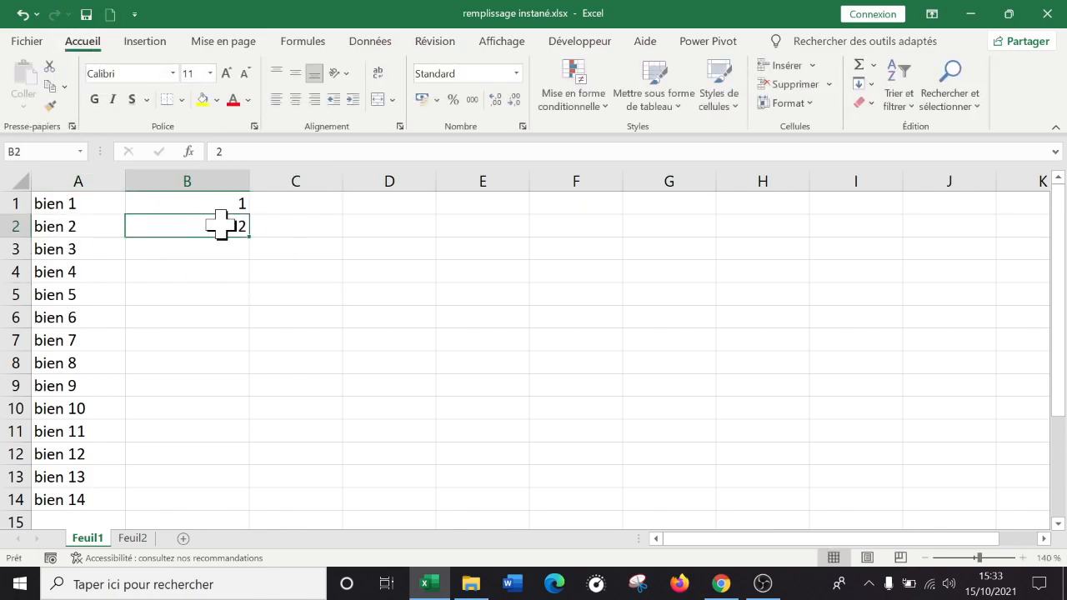
- Fill column B from B3 down to B14 with the numbers from column A using Flash Fill
left_click(223, 246)
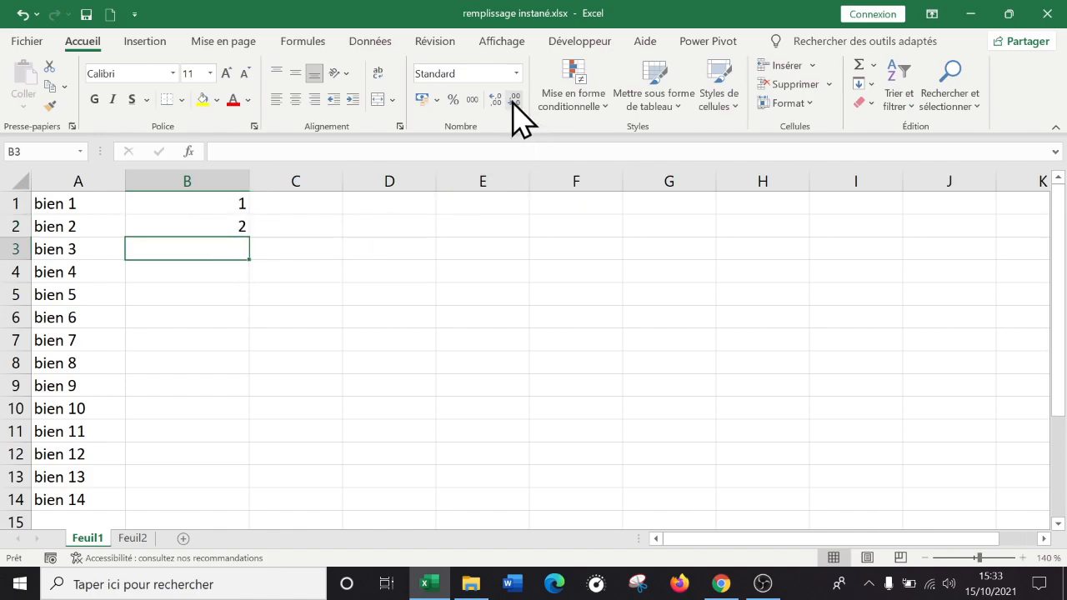
left_click(381, 42)
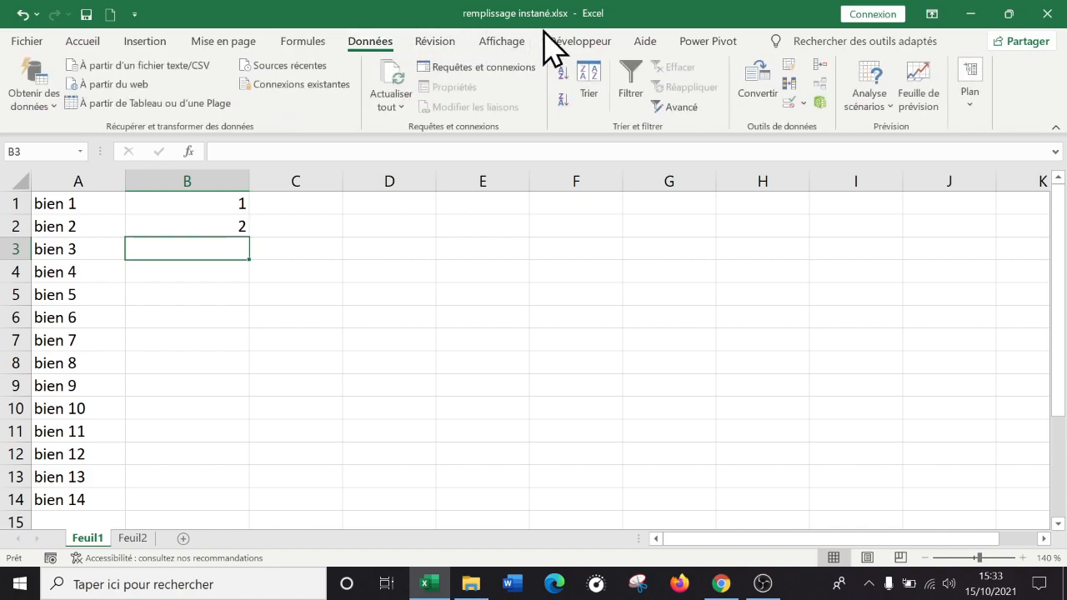
left_click(789, 73)
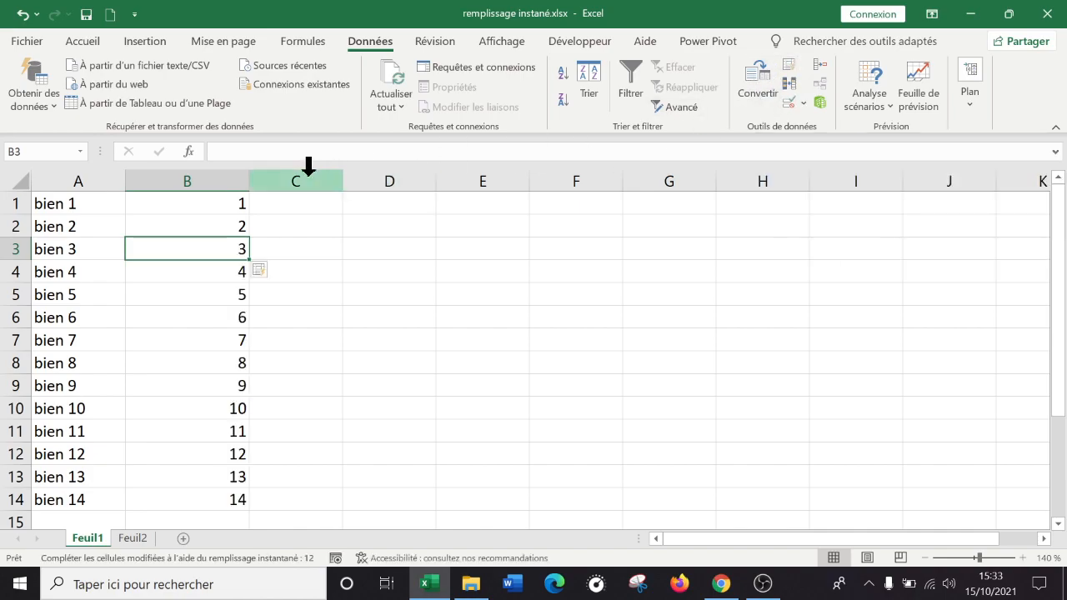
- Redo the Flash Fill of column B from cell B2, using only the value in B1 as the example
left_click(312, 346)
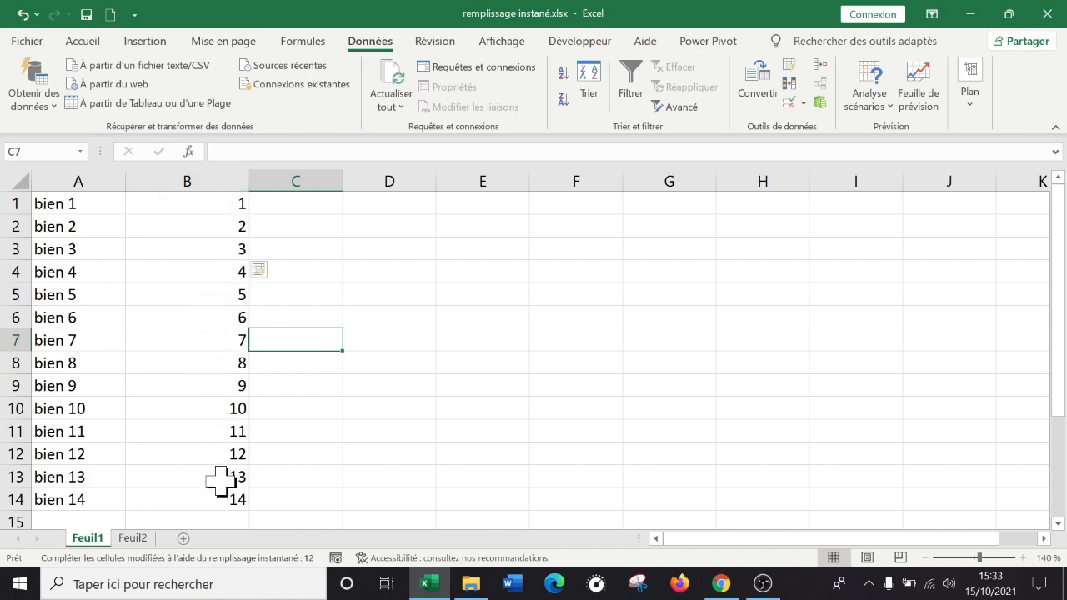
left_click(214, 218)
left_click(214, 202)
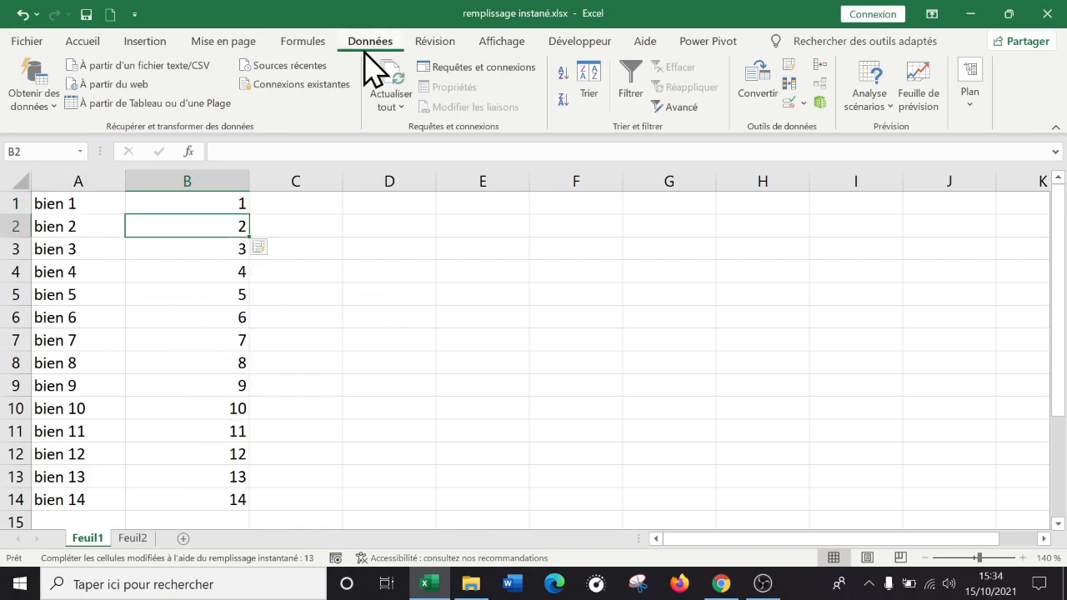
left_click(364, 360)
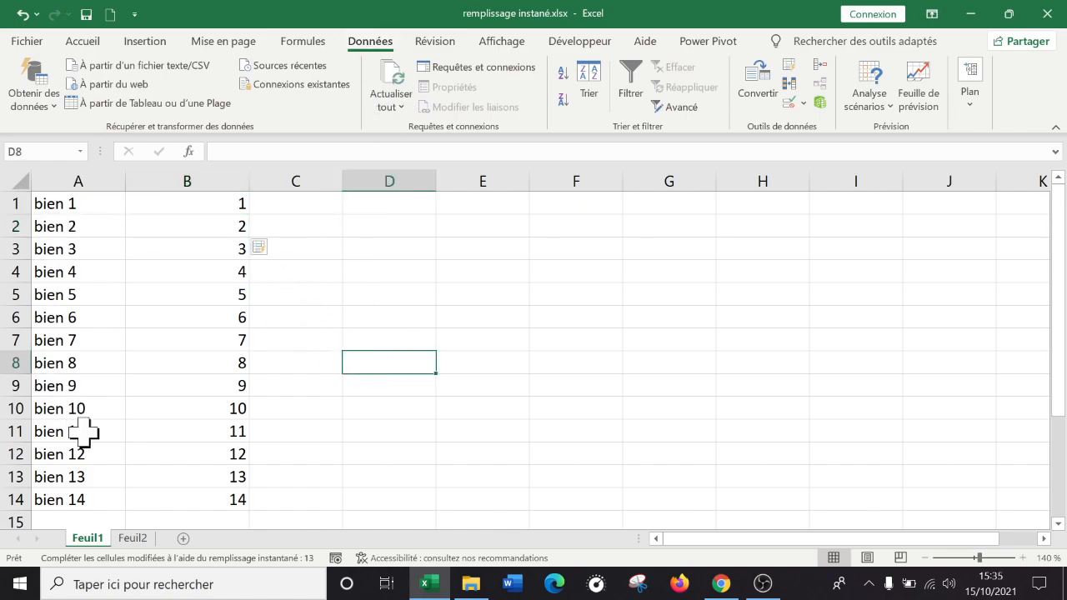
- Sort the range A1:B14 by column A on cell values, from A to Z
left_click_drag(75, 207, 237, 500)
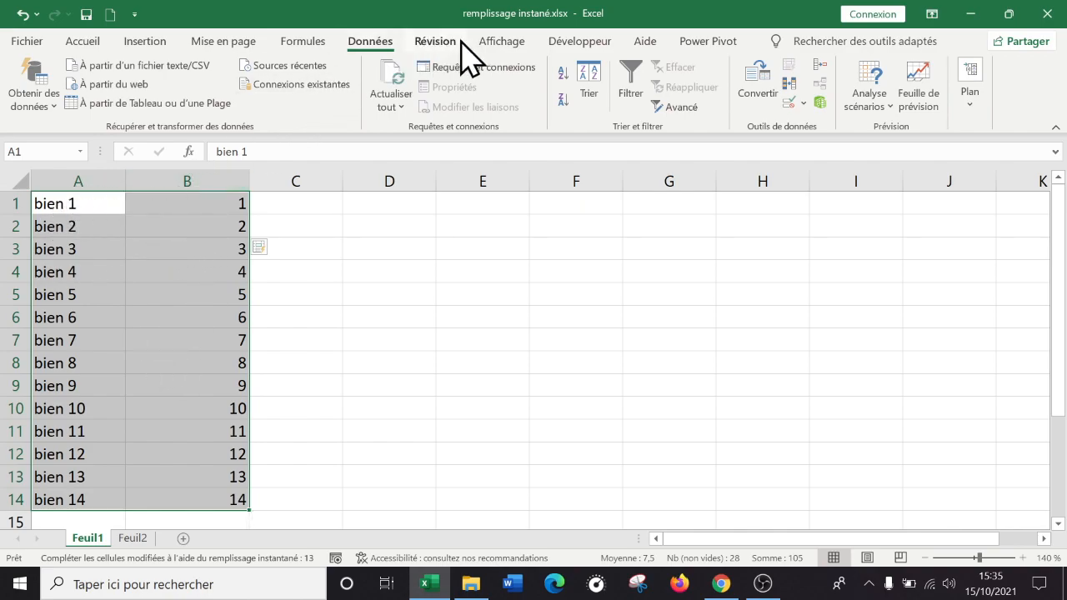
left_click(589, 105)
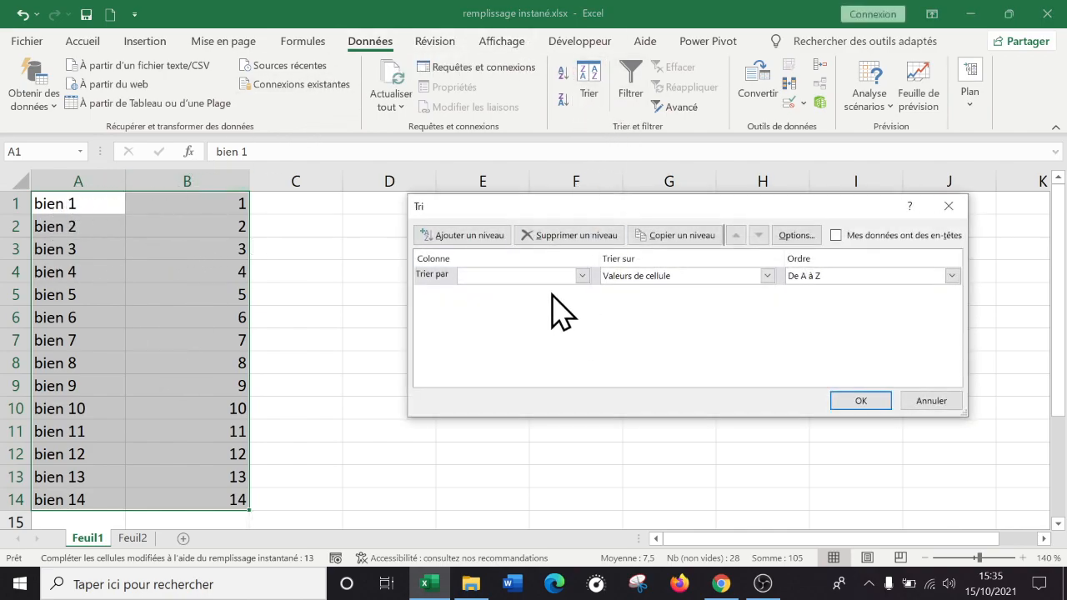
left_click(582, 275)
left_click(543, 289)
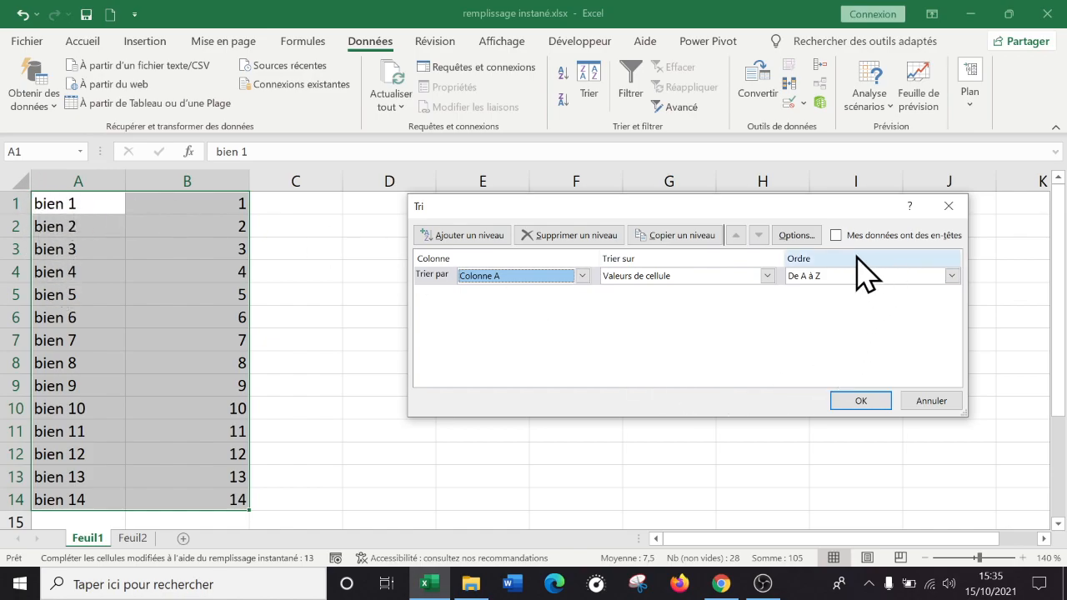
left_click(861, 400)
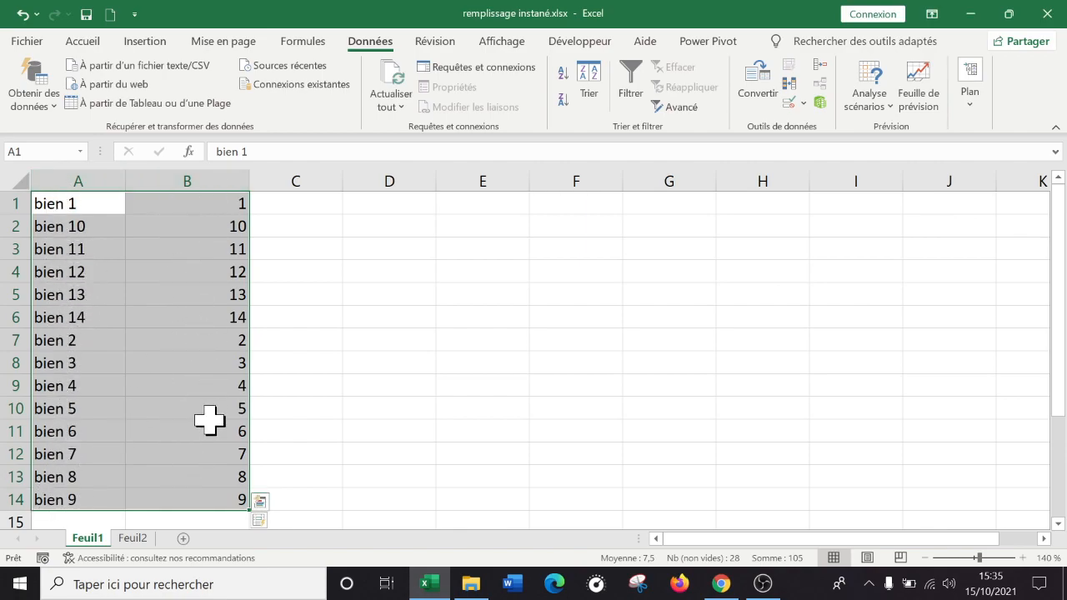
- Sort the same range by column B on cell values, from smallest to largest
left_click(589, 90)
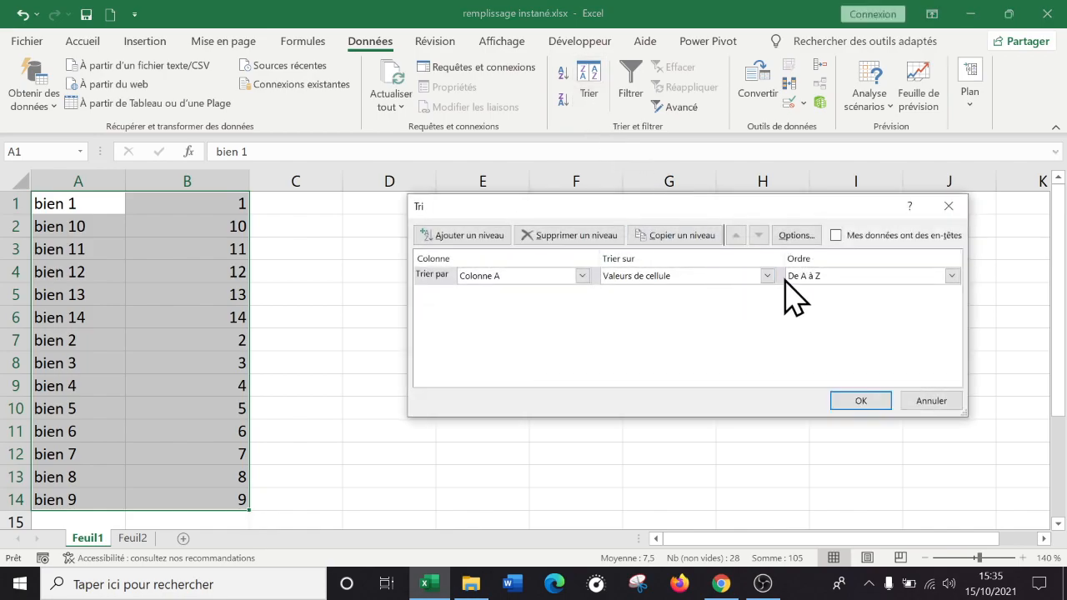
left_click(496, 275)
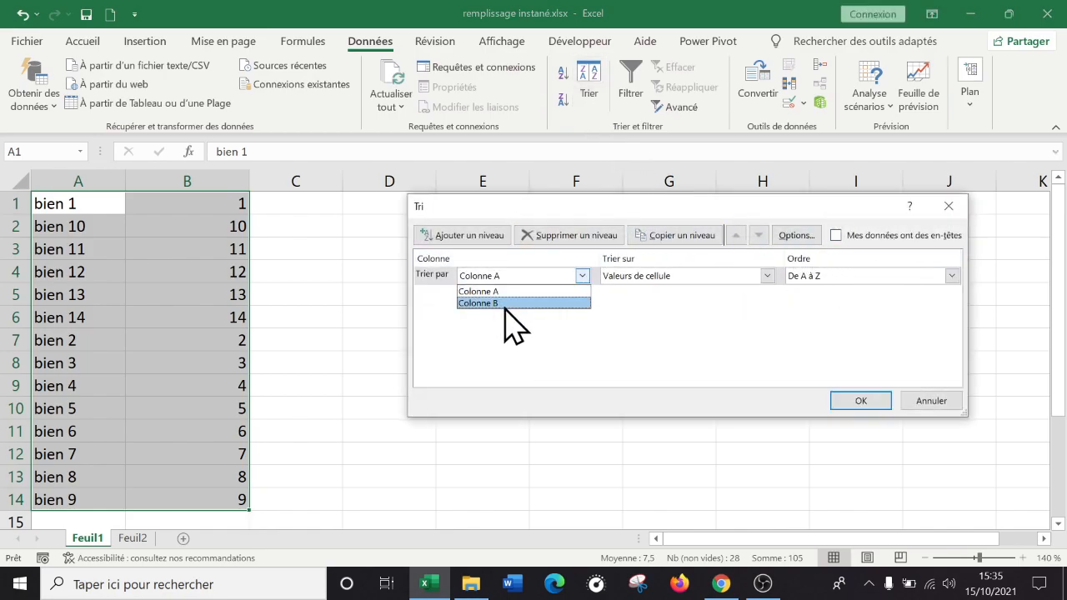
left_click(504, 304)
left_click(879, 279)
left_click(863, 290)
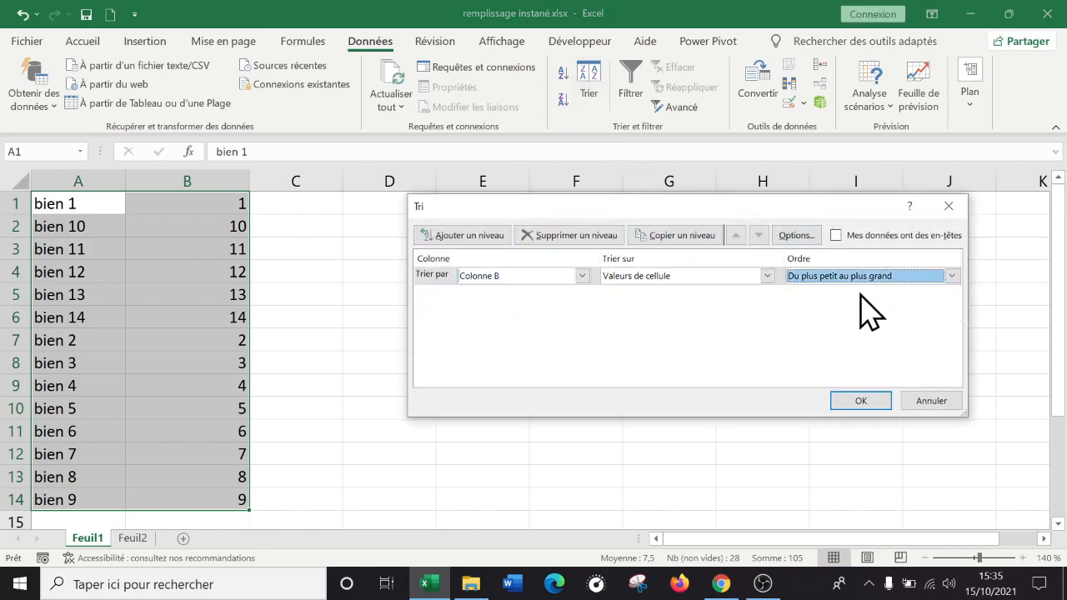
left_click(852, 401)
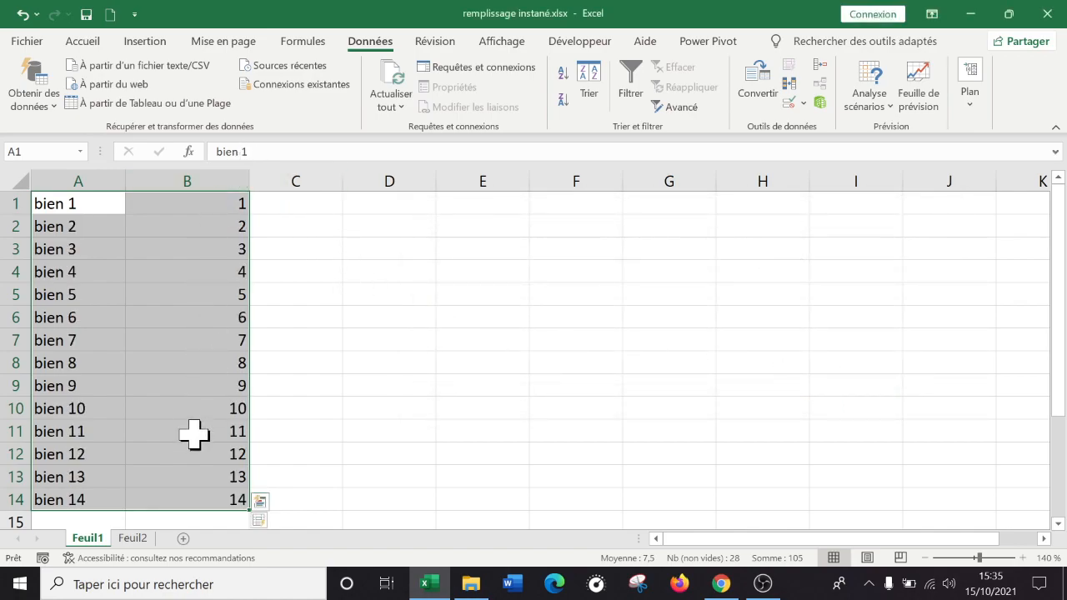
- Sort the range again by column B, from largest to smallest
left_click(591, 92)
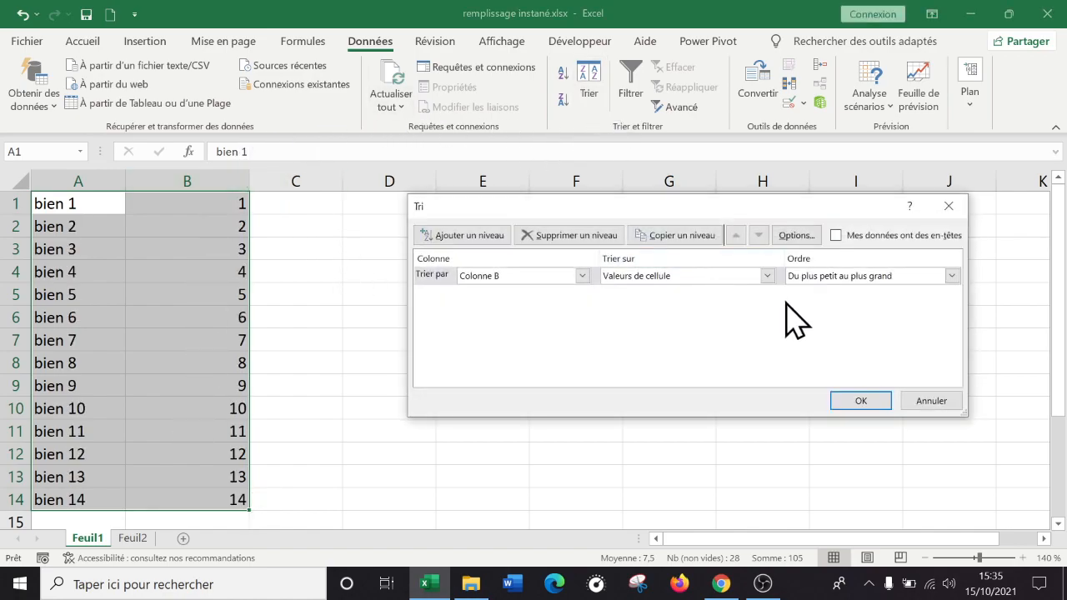
left_click(863, 283)
left_click(843, 302)
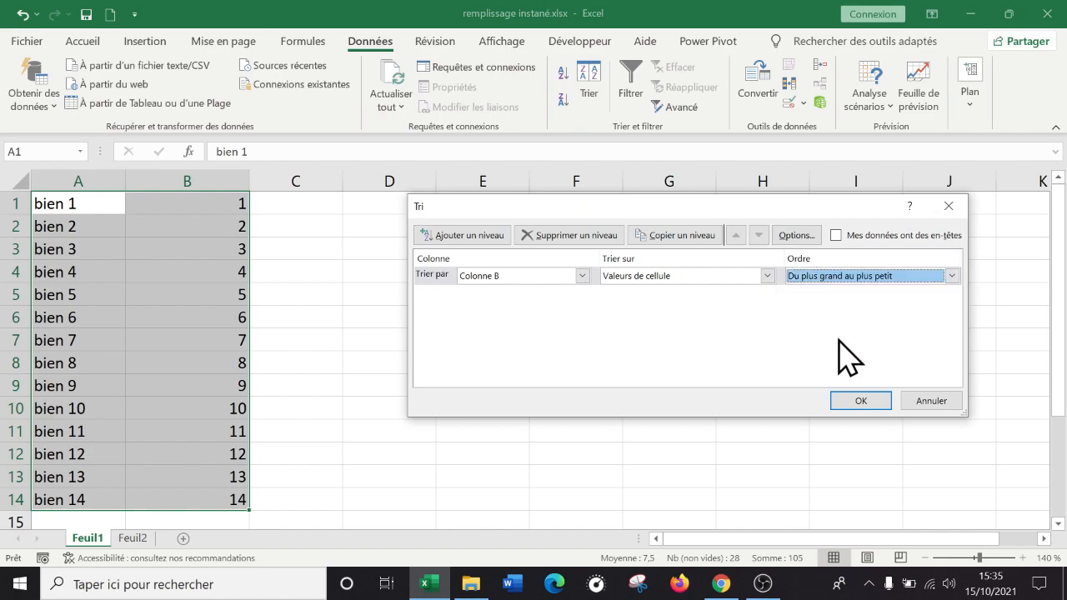
left_click(860, 401)
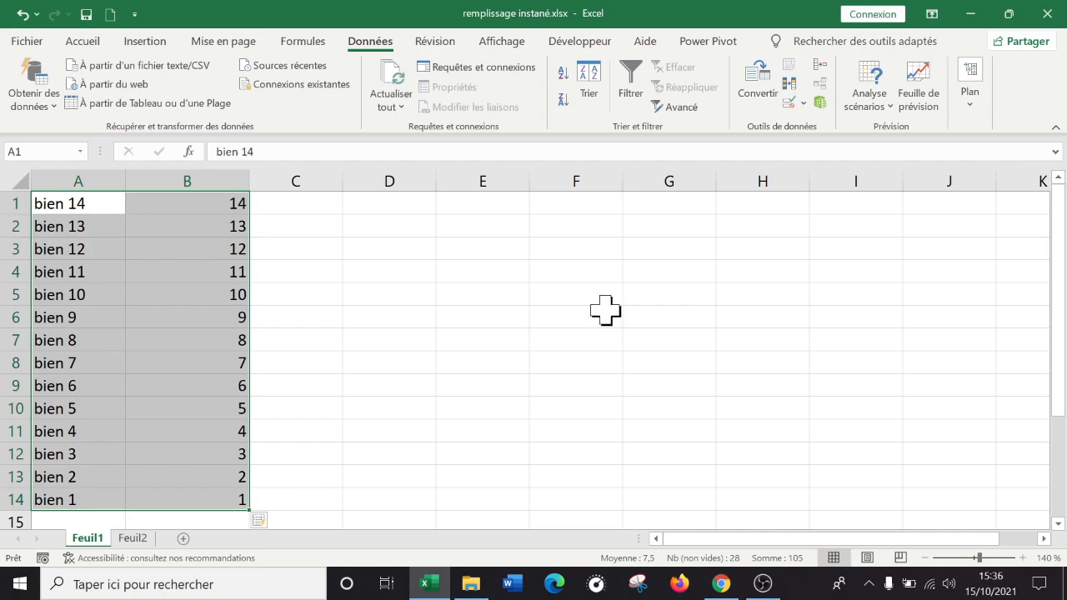
- Switch to the Feuil2 sheet with the list of full names and widen columns A and B slightly
left_click(133, 539)
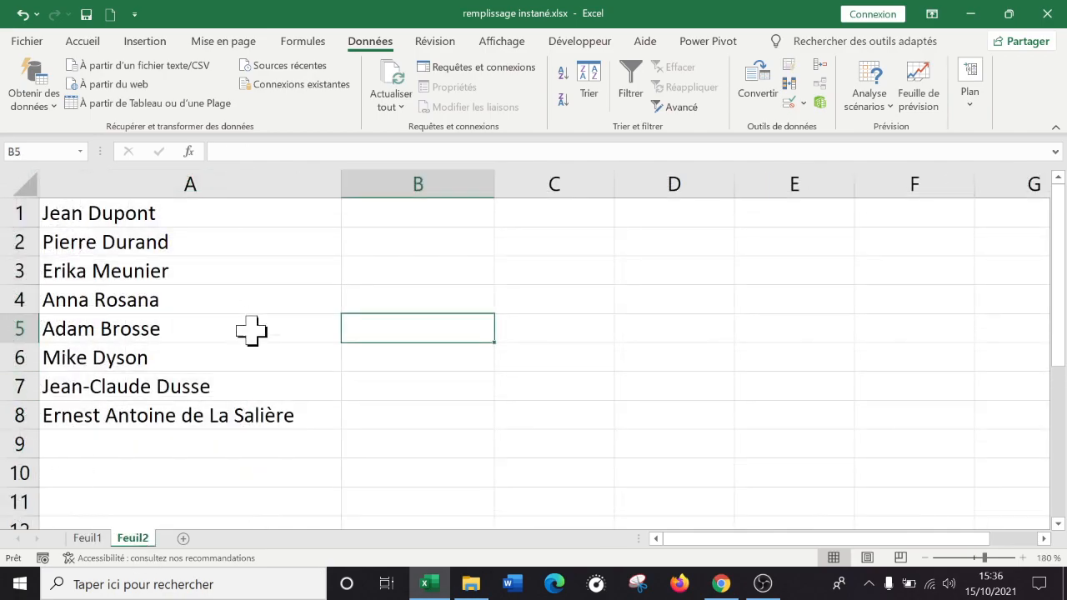
left_click(437, 471)
left_click(161, 223)
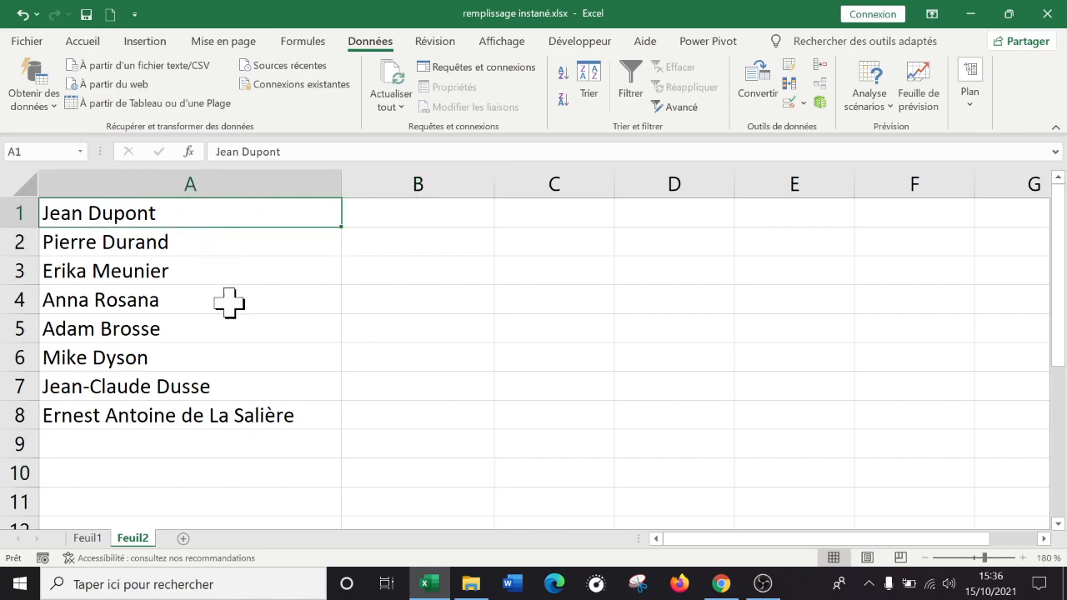
left_click(239, 414)
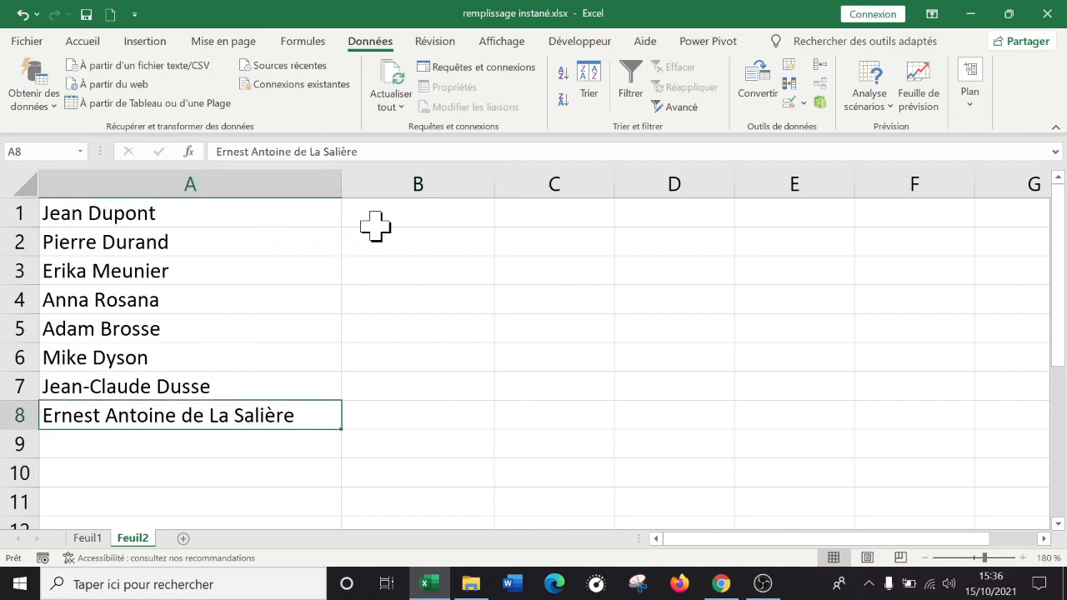
left_click(403, 213)
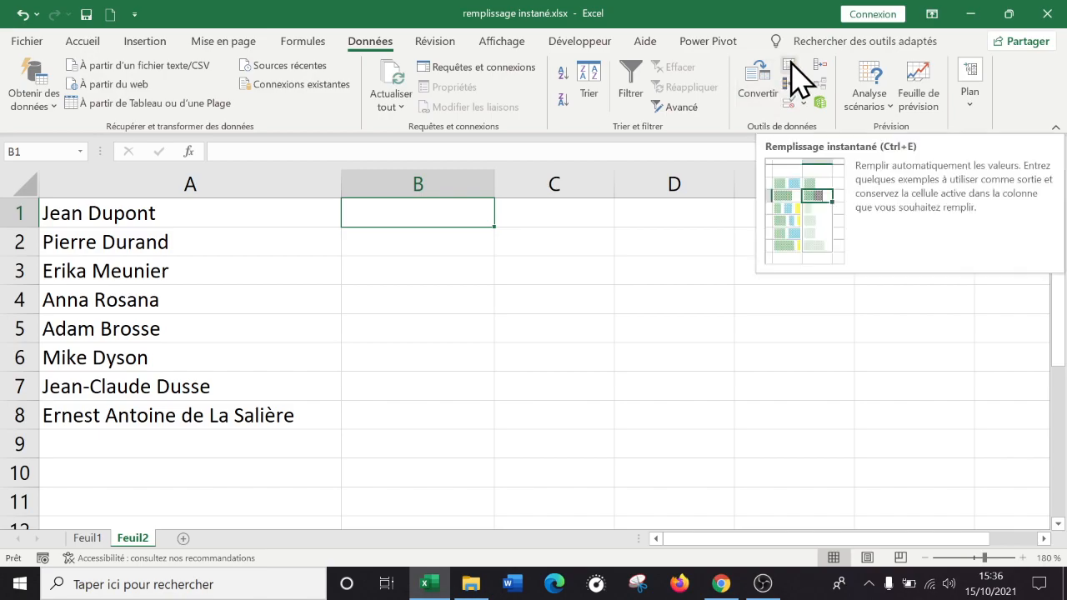
left_click_drag(341, 181, 362, 187)
left_click_drag(516, 186, 534, 189)
- Enter the last name from A1 in cell B1, and Flash Fill the other last names in B2:B8
left_click(450, 270)
left_click(439, 213)
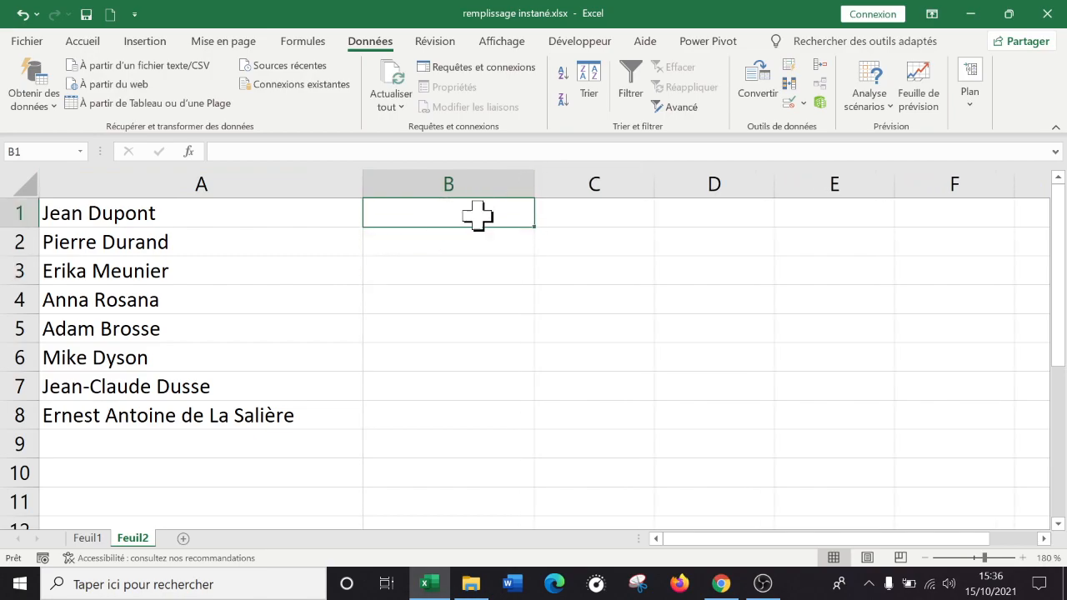
type("Dupont")
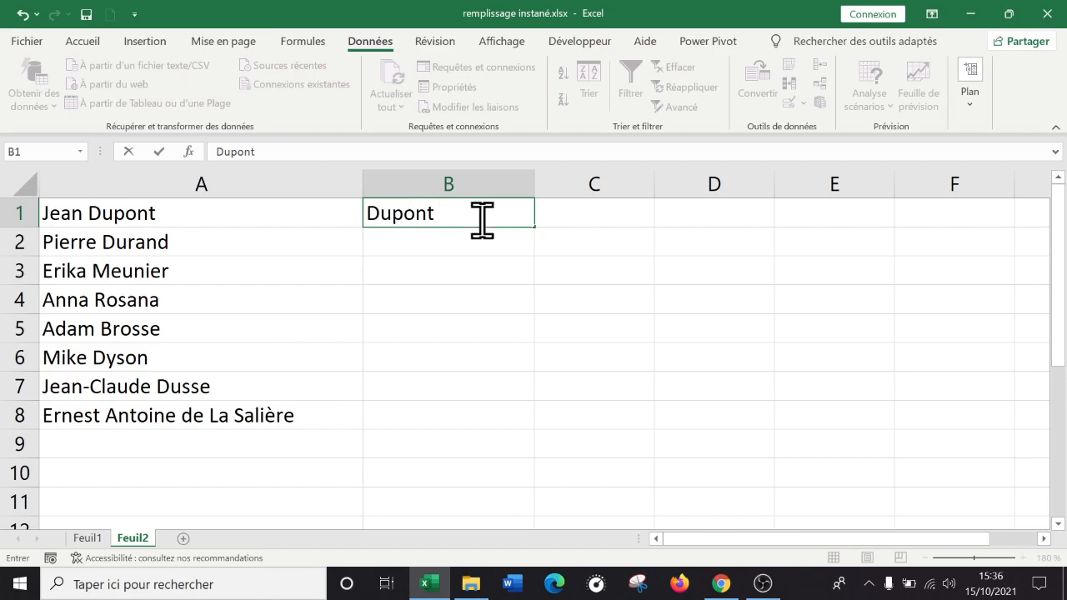
key("Return")
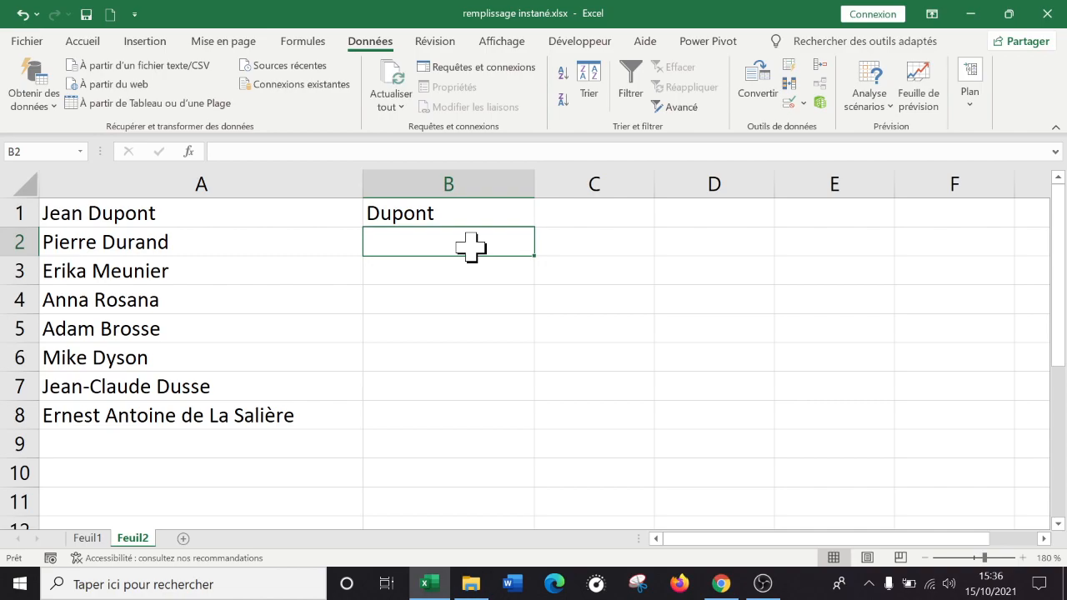
left_click(789, 66)
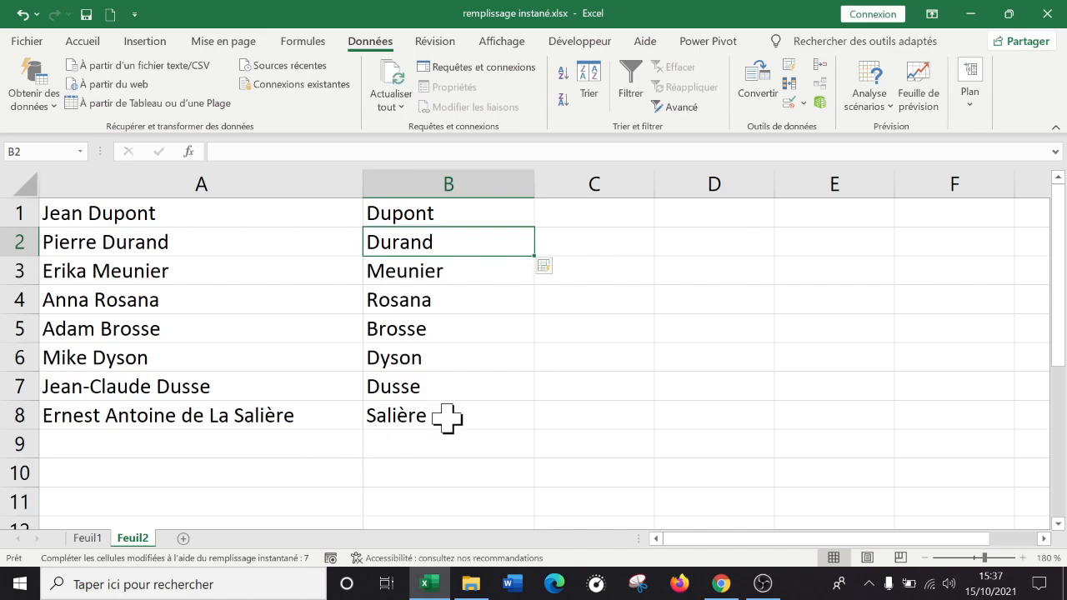
- Clear the last names in B3:B8, keeping the first two as examples
left_click(493, 497)
left_click_drag(472, 274, 496, 425)
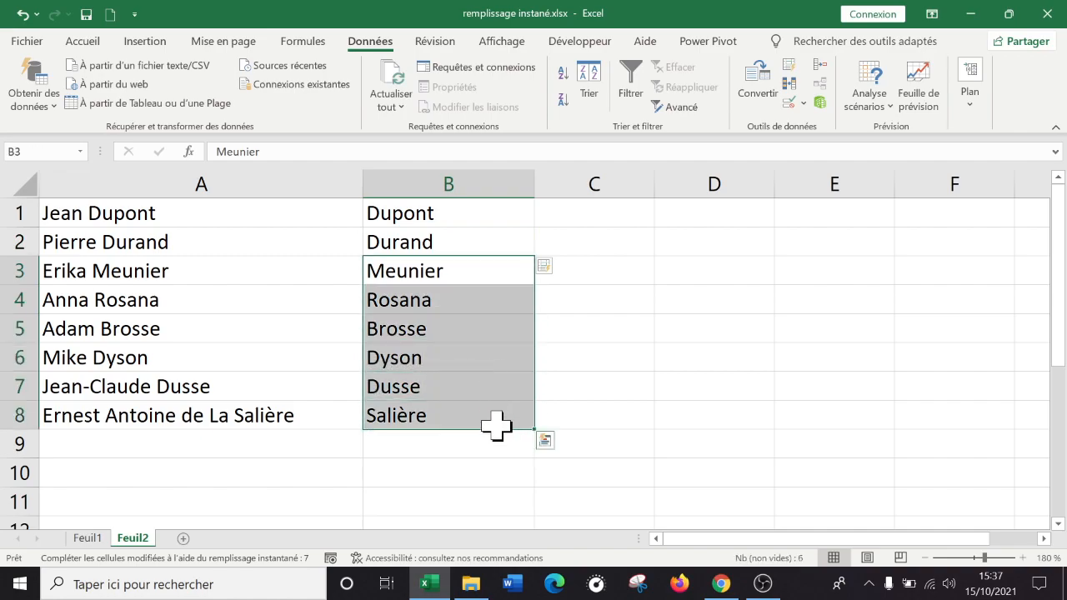
key("Delete")
- Flash Fill the last names in B3:B8 from the two examples in B1 and B2
left_click(493, 208)
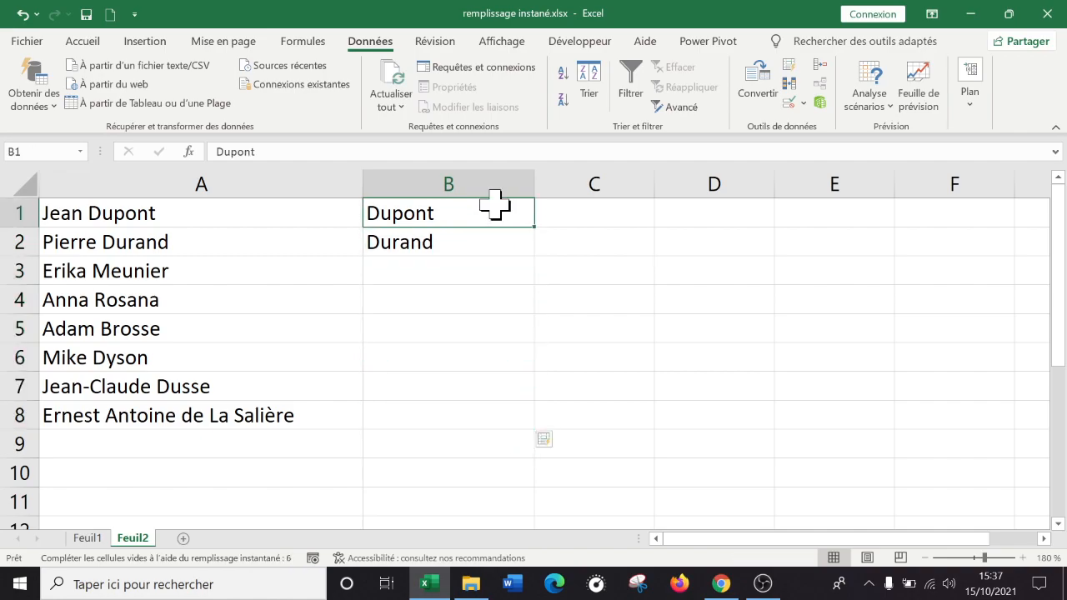
left_click(482, 243)
left_click(456, 266)
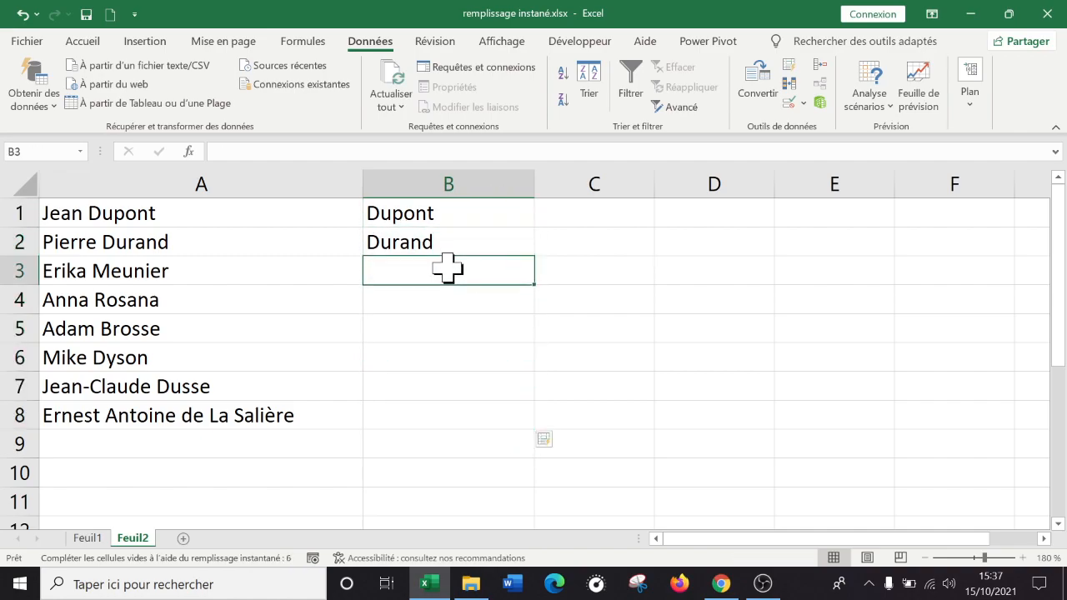
left_click(787, 66)
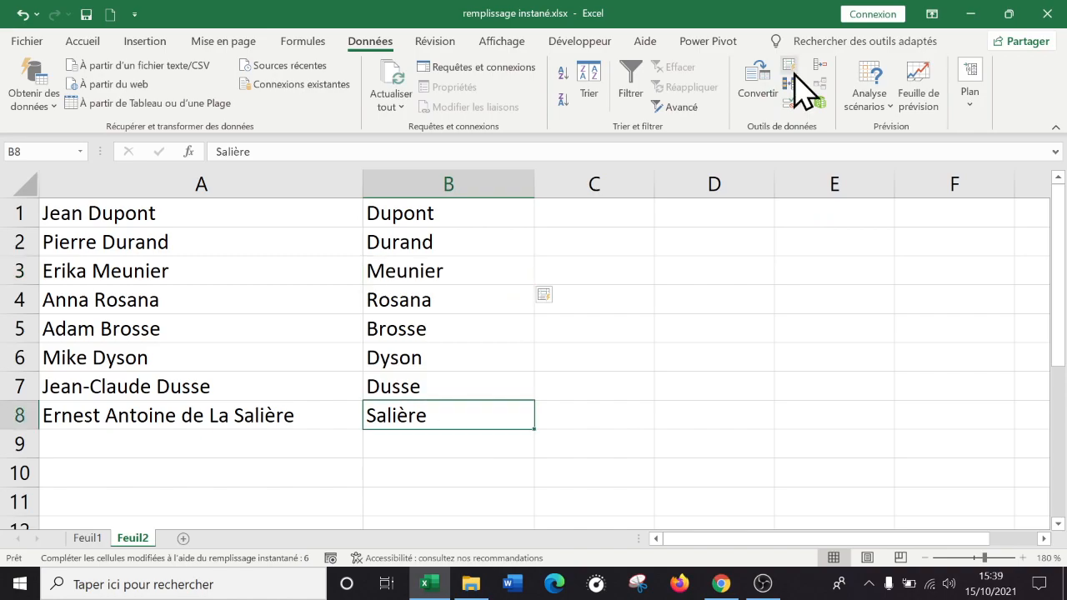
double_click(226, 210)
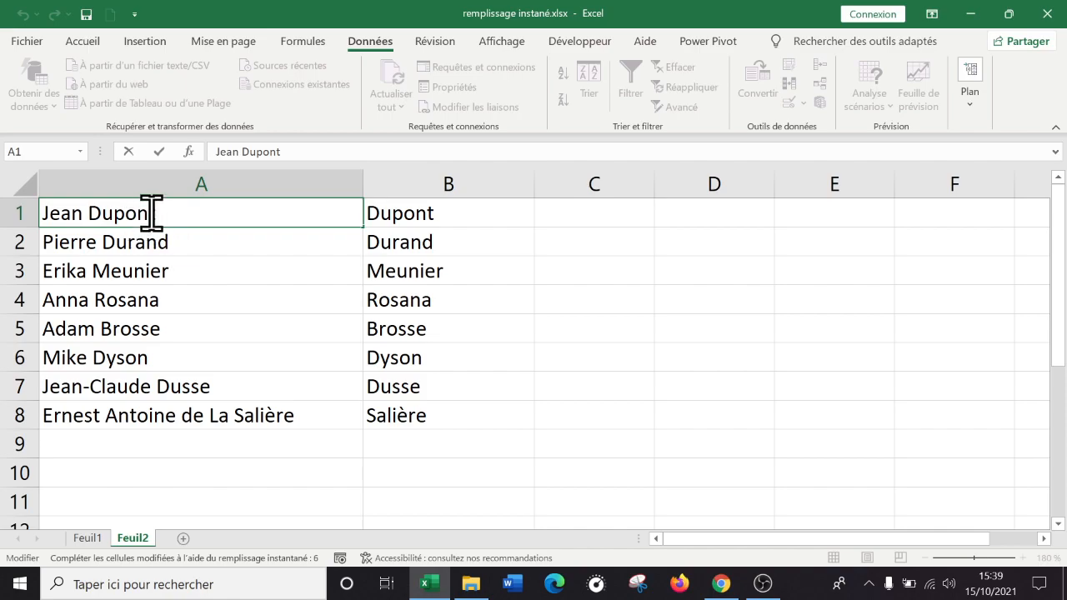
left_click(468, 214)
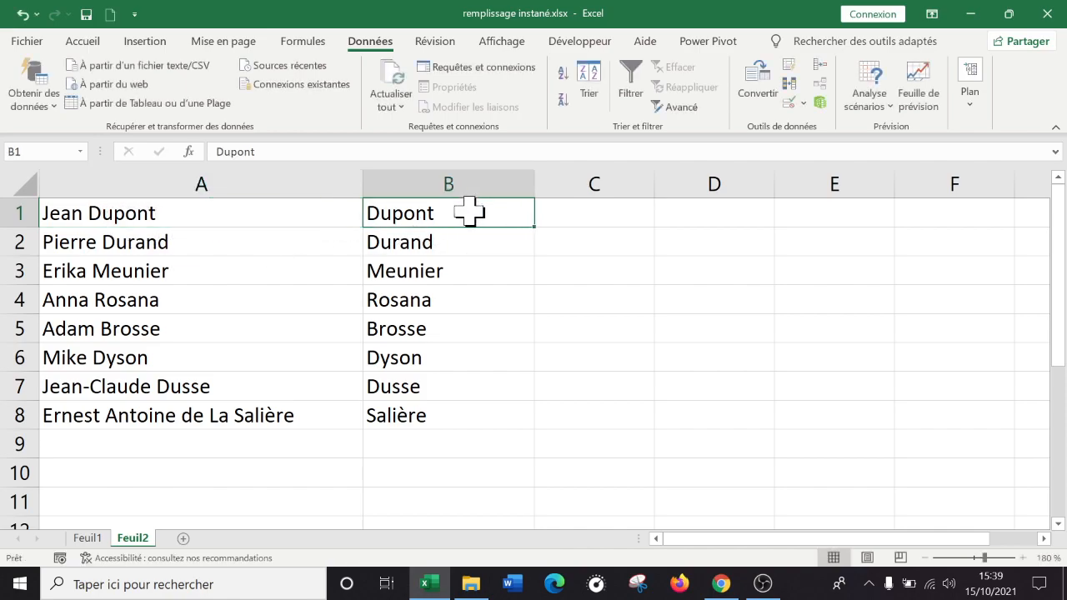
left_click(436, 177)
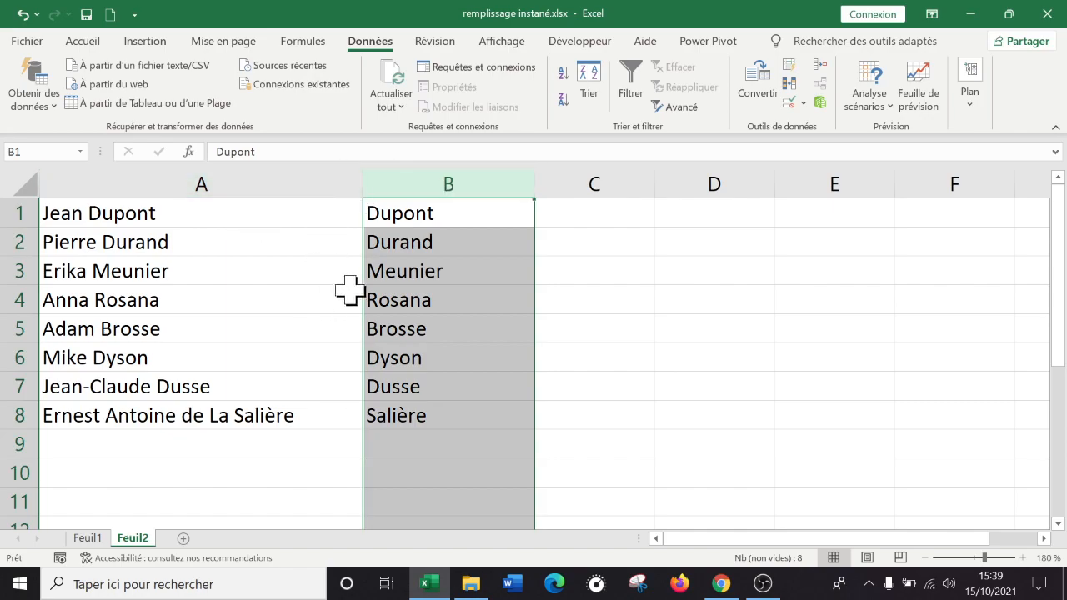
- Widen column C slightly to make room for the first names
double_click(614, 214)
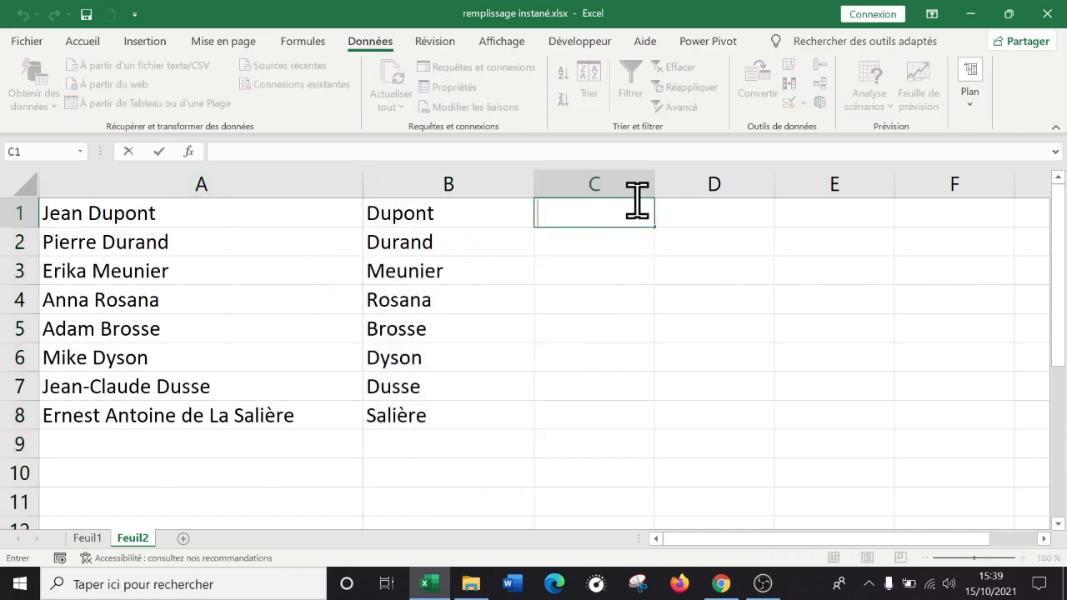
left_click(683, 265)
left_click_drag(657, 188, 673, 190)
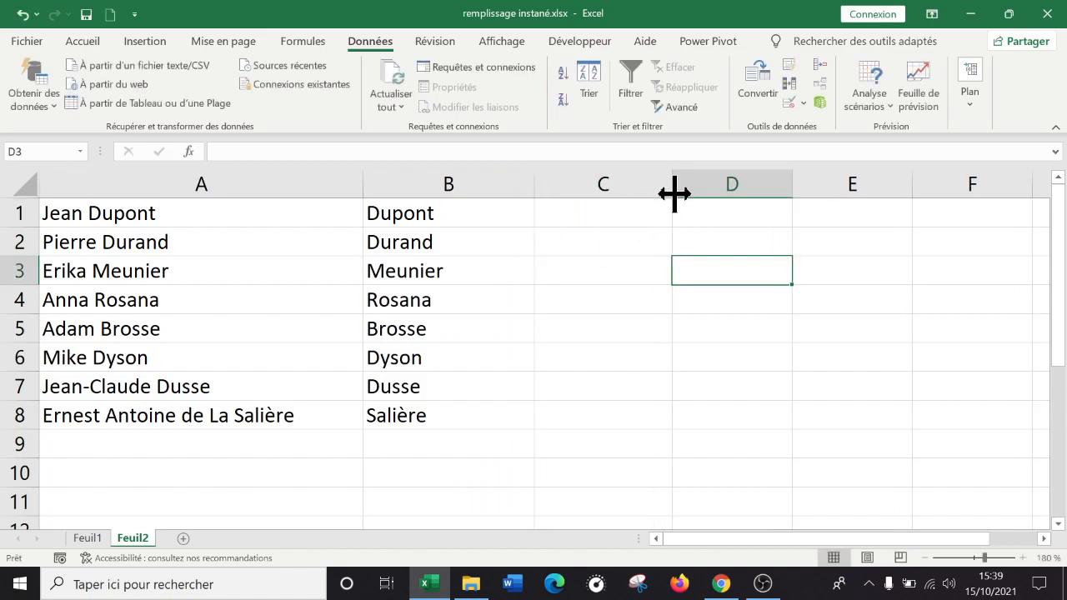
- Enter the first name from A1 in cell C1 as the example for the first-name column
left_click(613, 215)
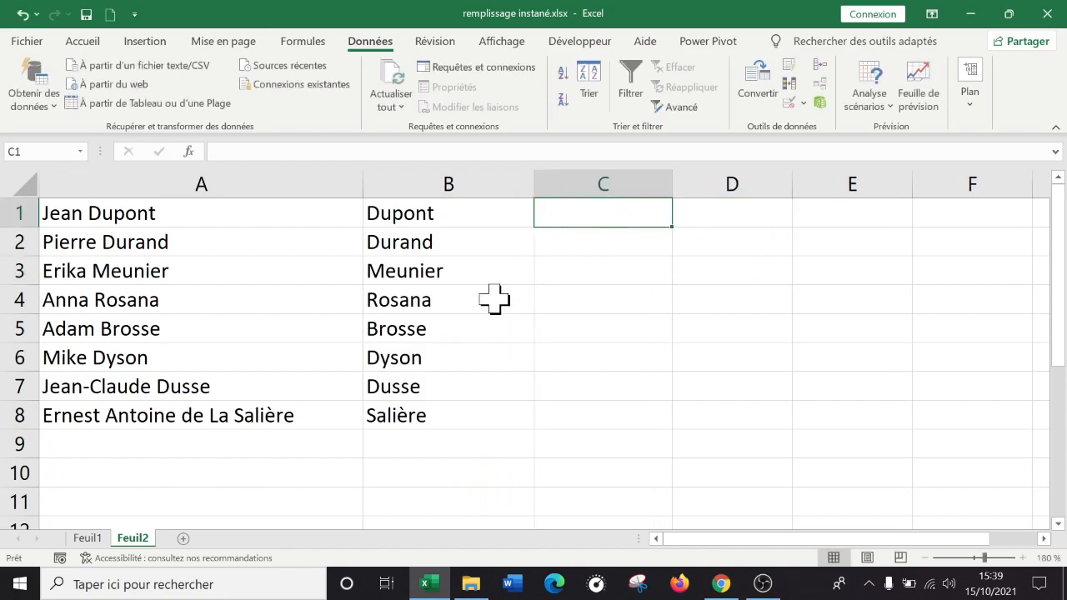
type("Jean")
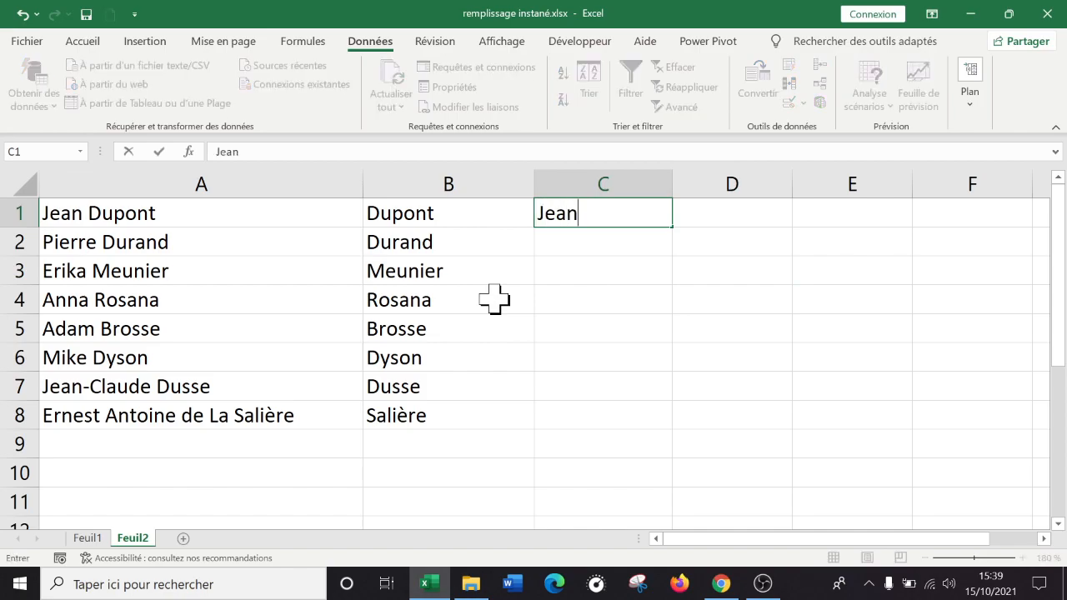
left_click(587, 244)
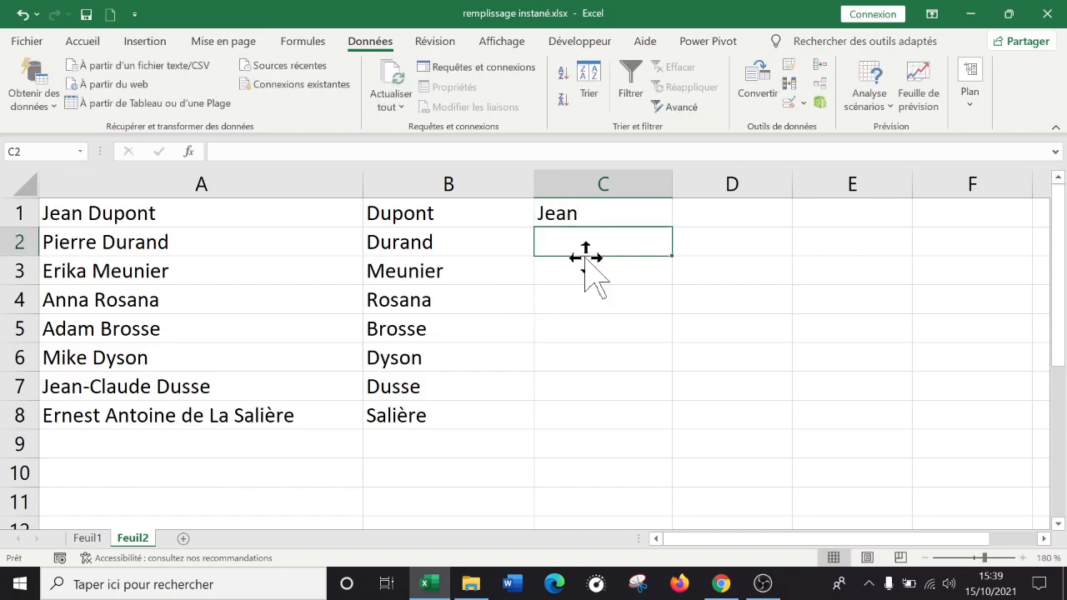
type("Pierre")
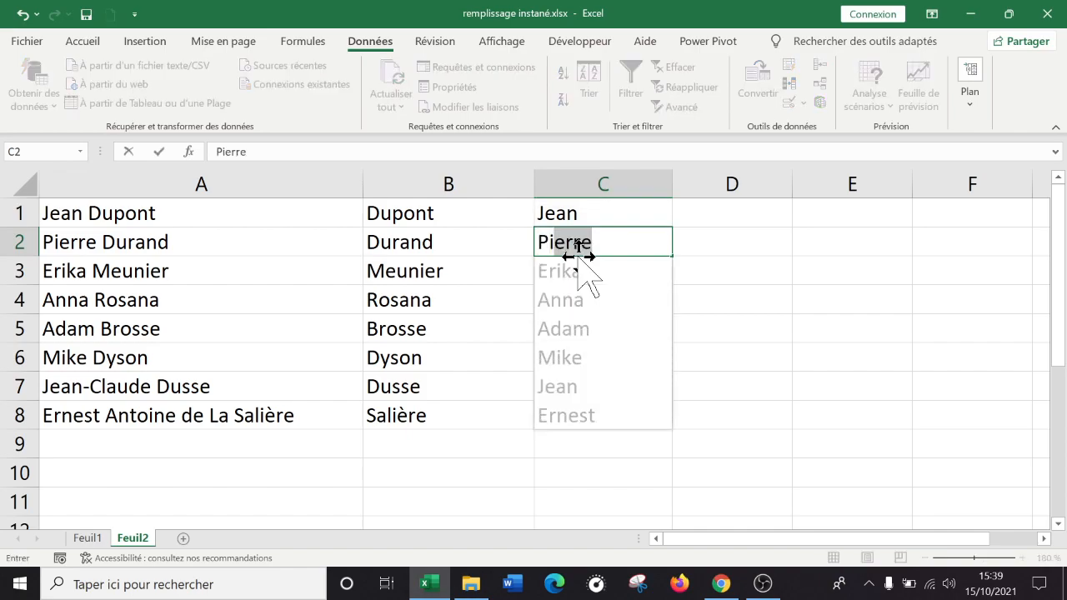
key("BackSpace")
key("BackSpace")
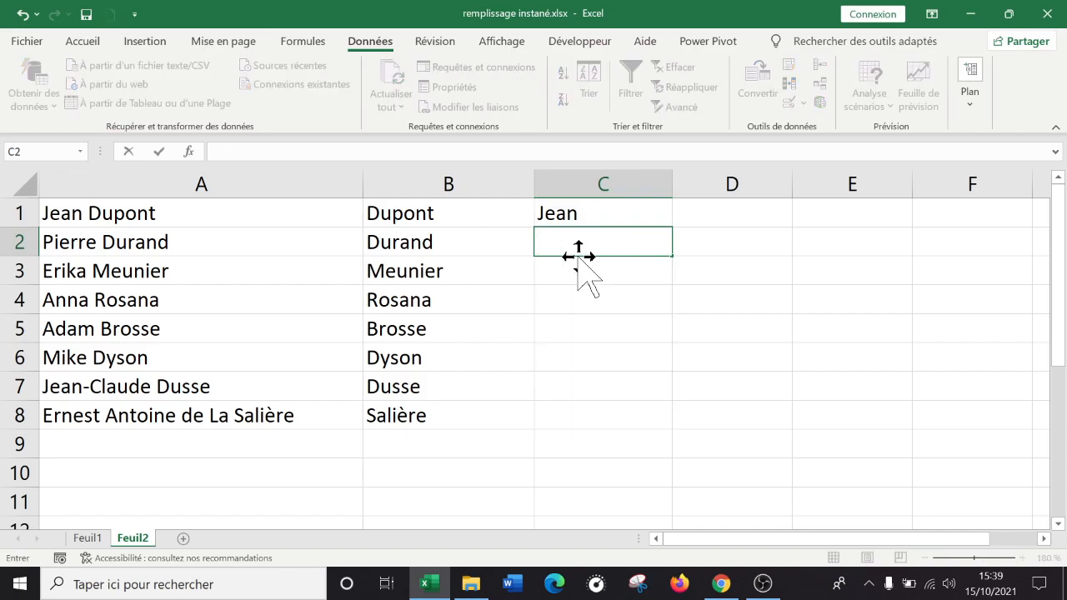
- Enter the first name from A2 in cell C2, and accept the suggested Flash Fill of first names for C3:C8
type("Pierre")
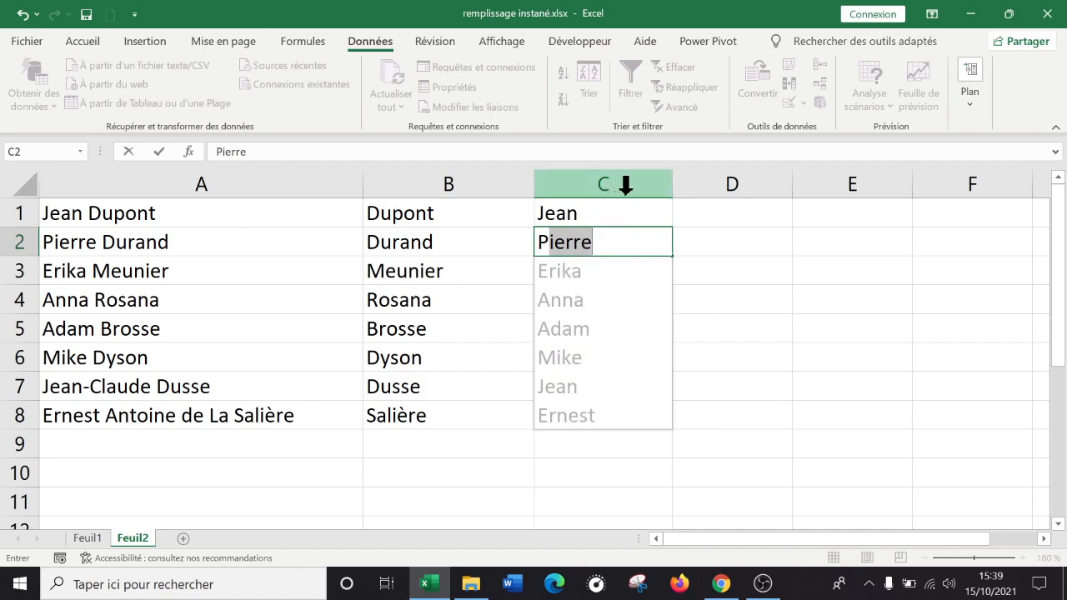
key("Return")
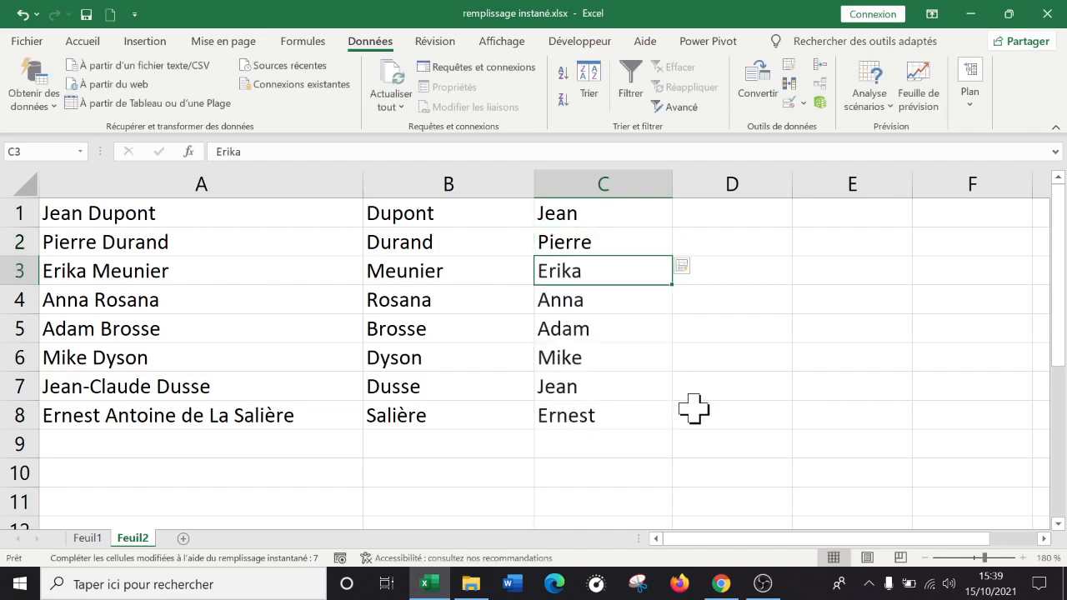
left_click(722, 334)
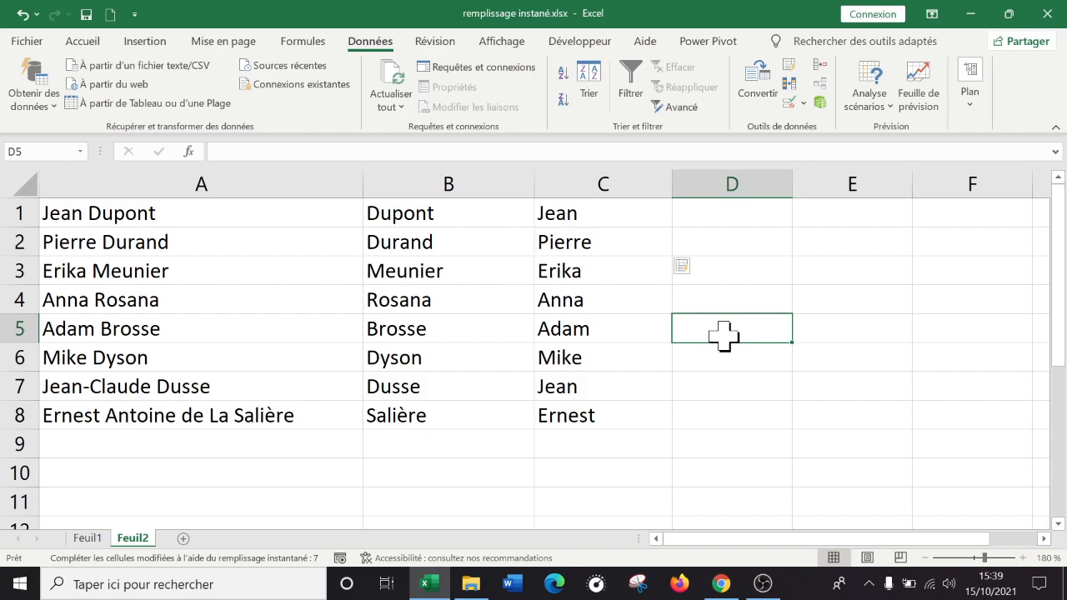
- Compare the full name in row 7 with the first name extracted in C7
left_click(16, 386)
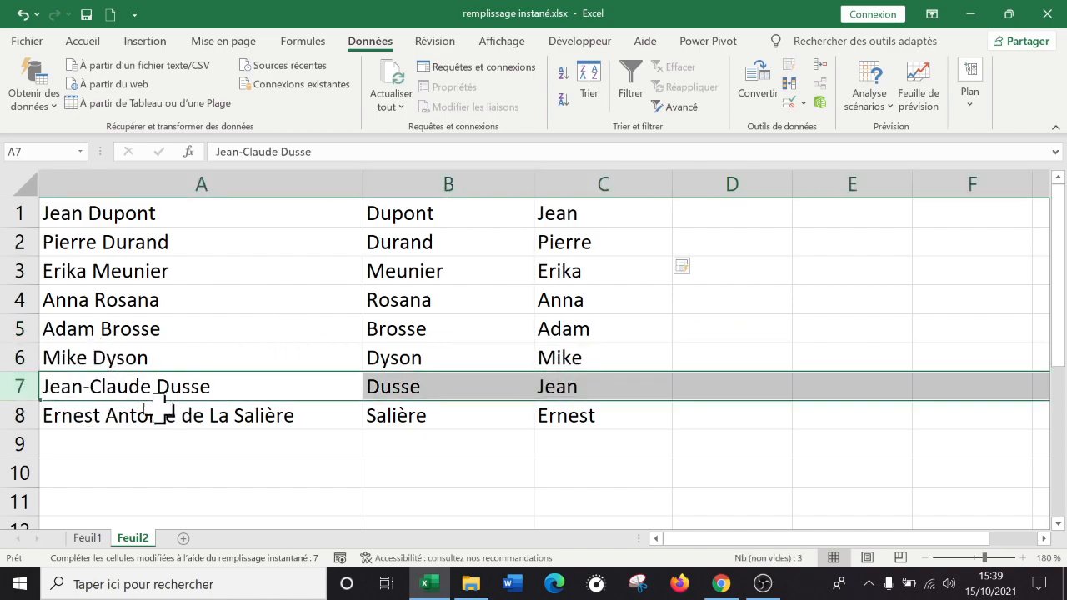
left_click(575, 379)
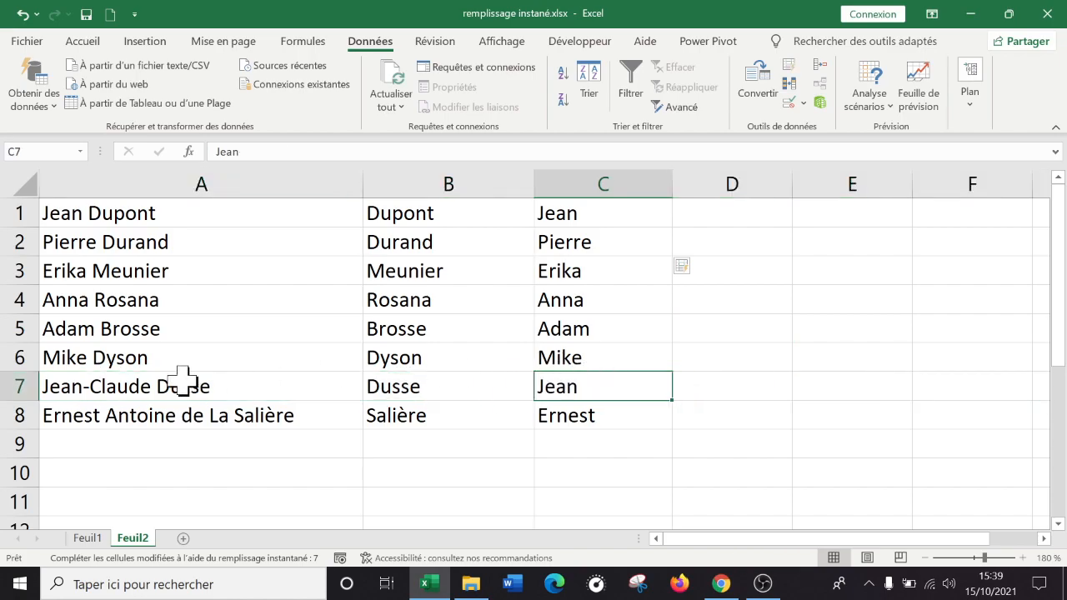